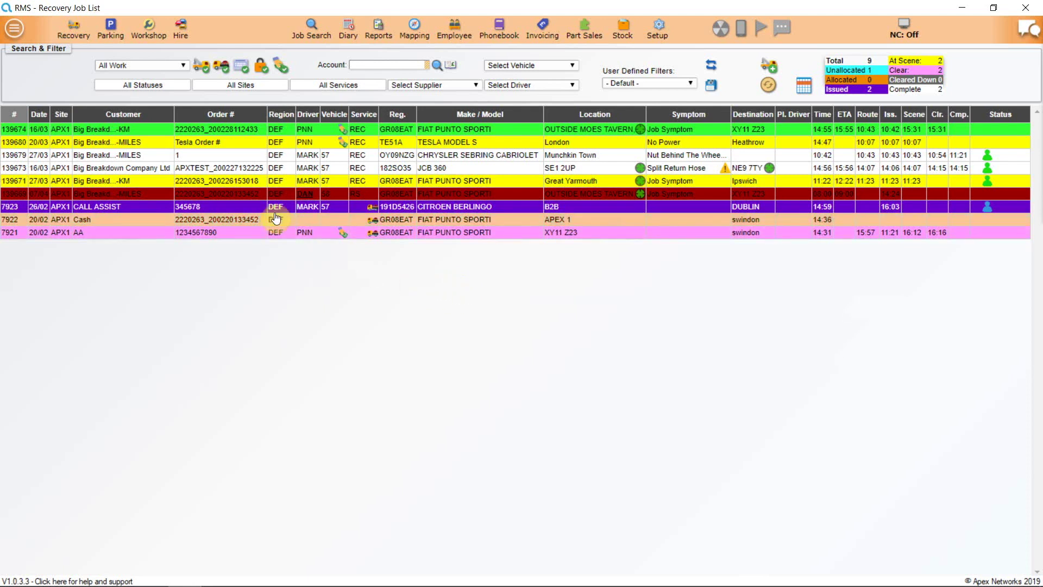
Open the Menu Bar, expand Shared Tools and Information & Links, and make the 08/04/2020 invoice date editable.
click(8, 30)
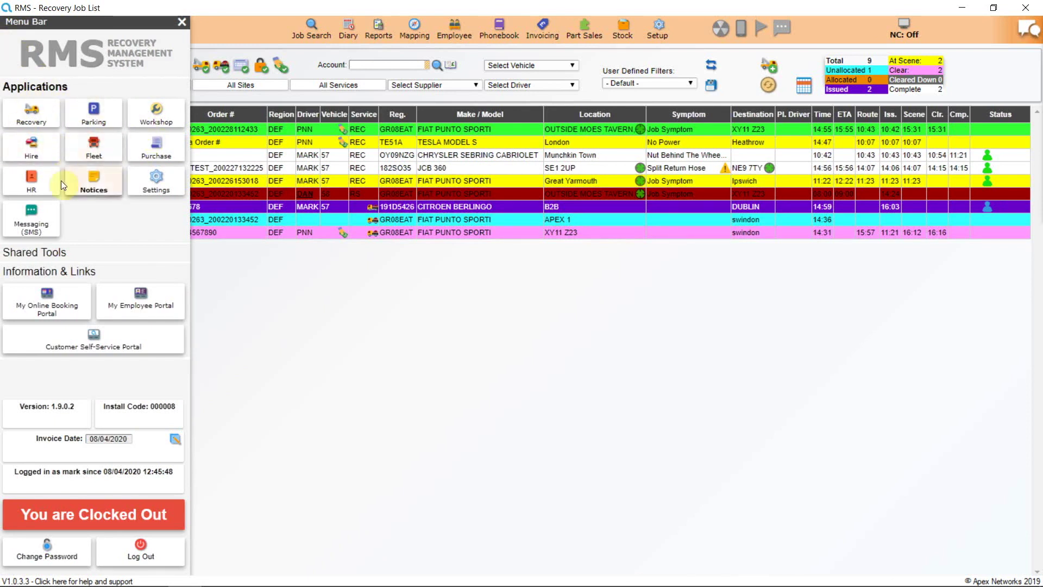
click(42, 261)
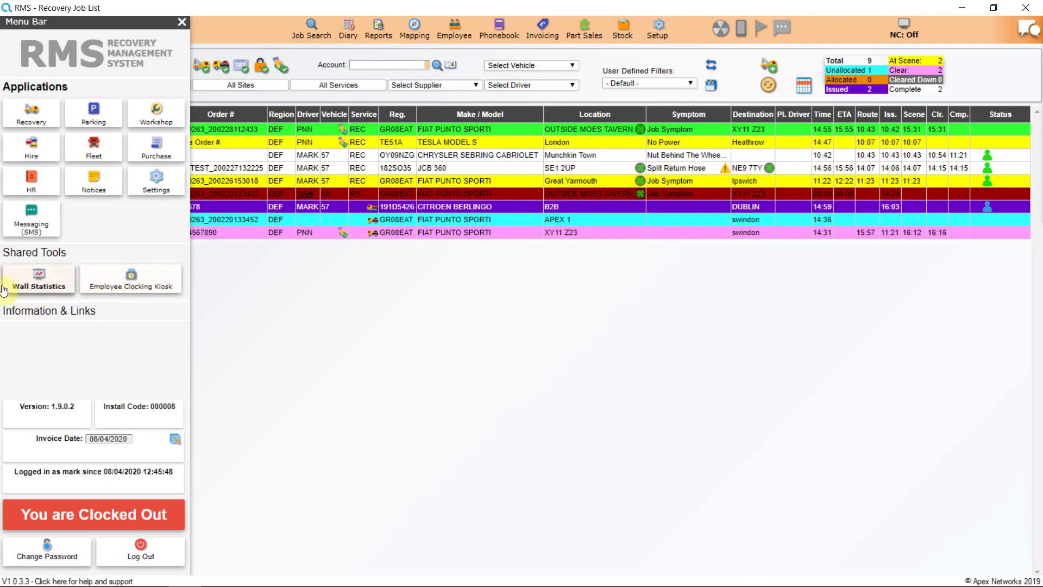
click(63, 325)
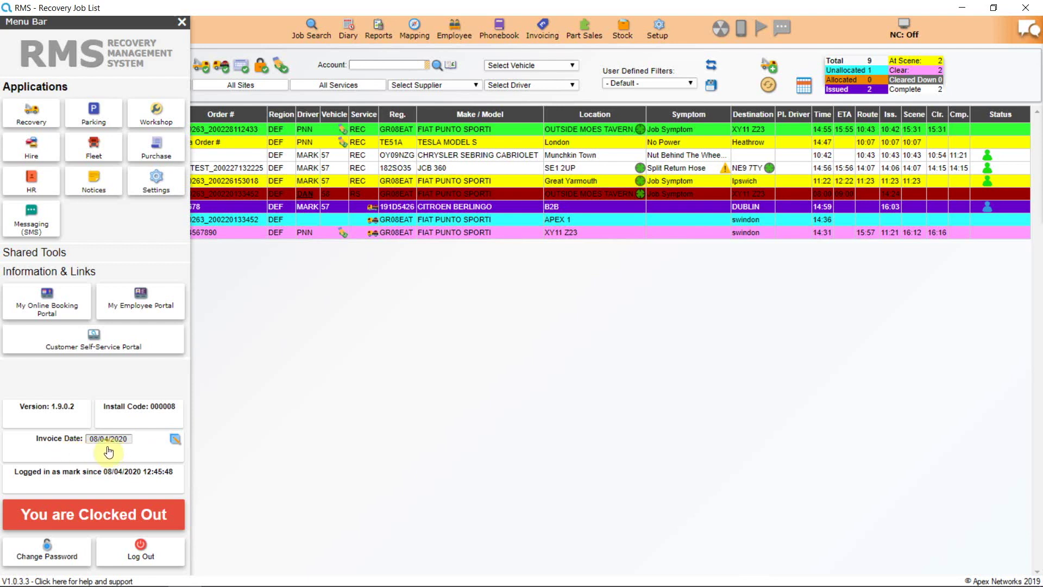
click(175, 440)
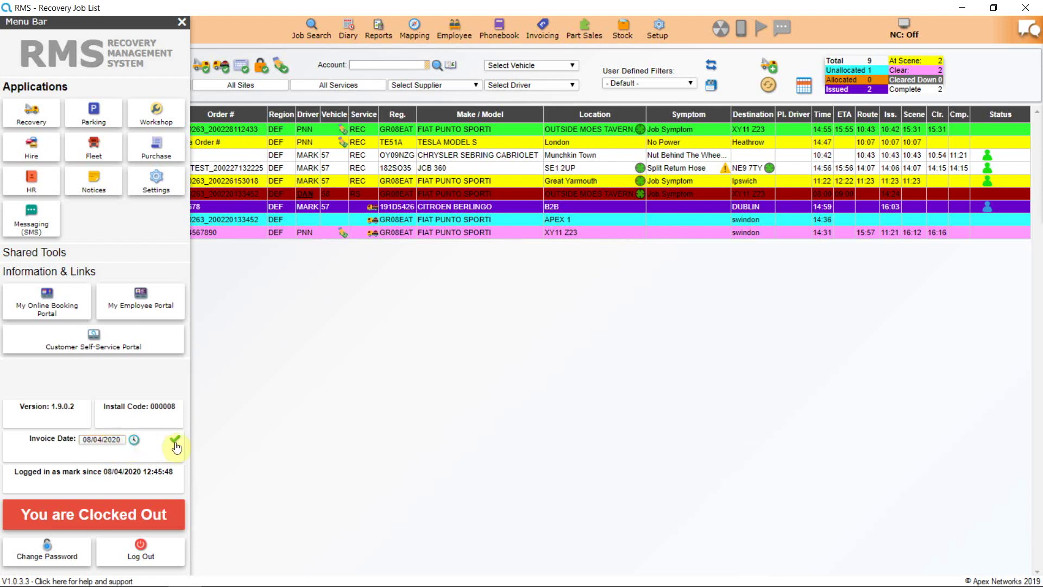
click(175, 442)
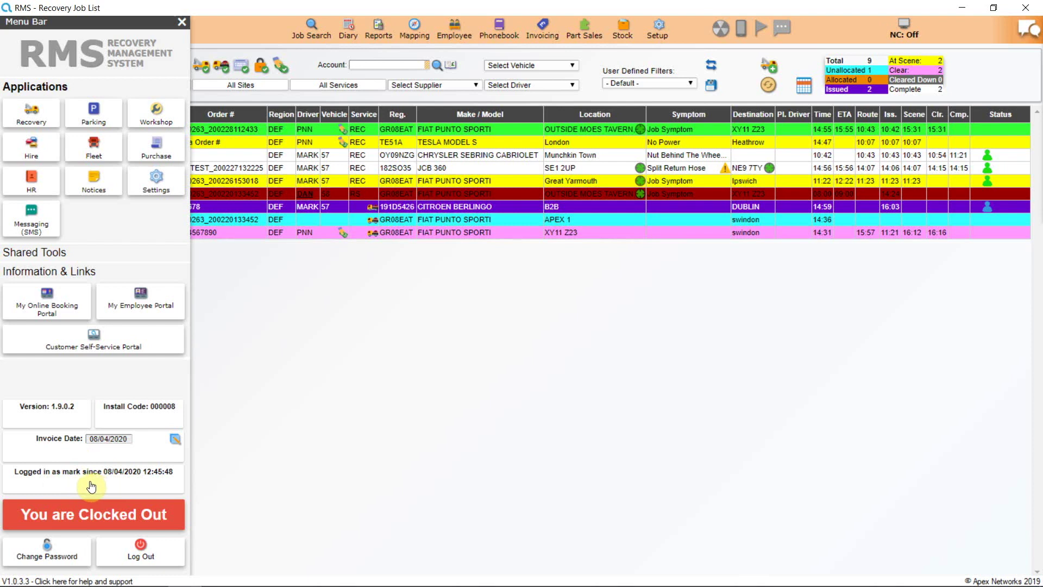
click(108, 513)
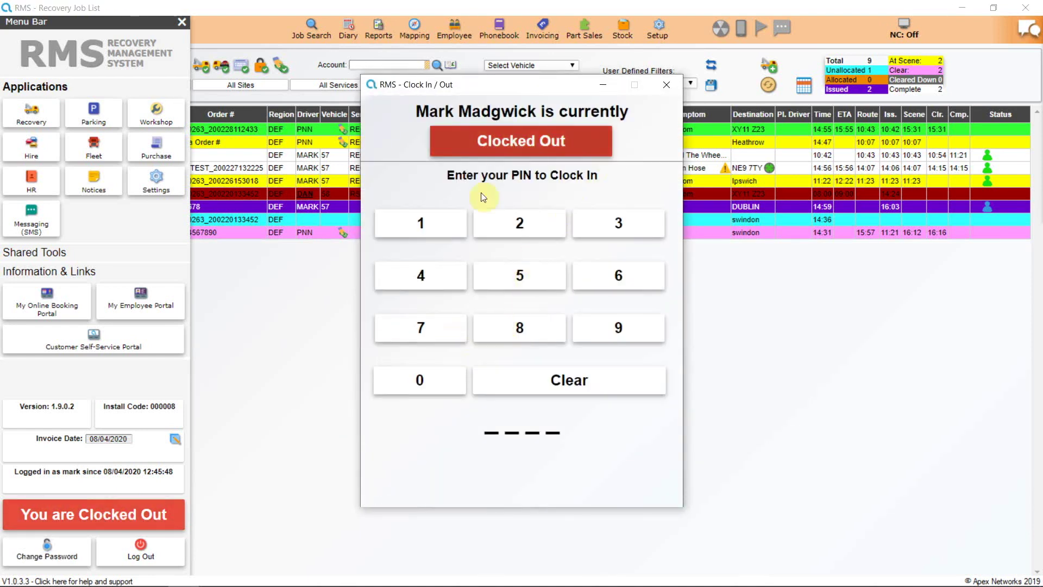
click(667, 86)
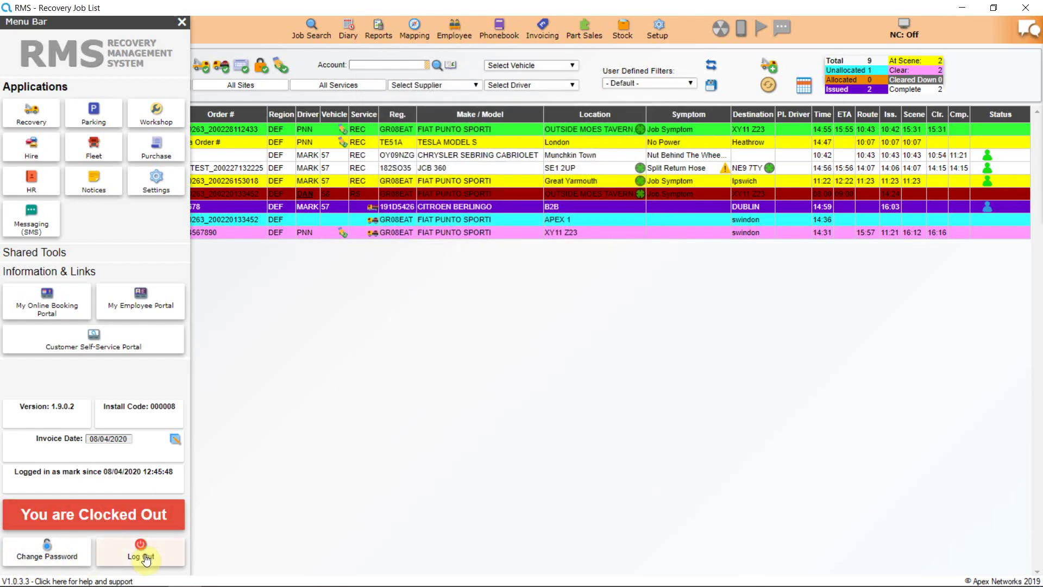
Close the side menu panel and bring up the Recovery toolbar menu options.
click(184, 24)
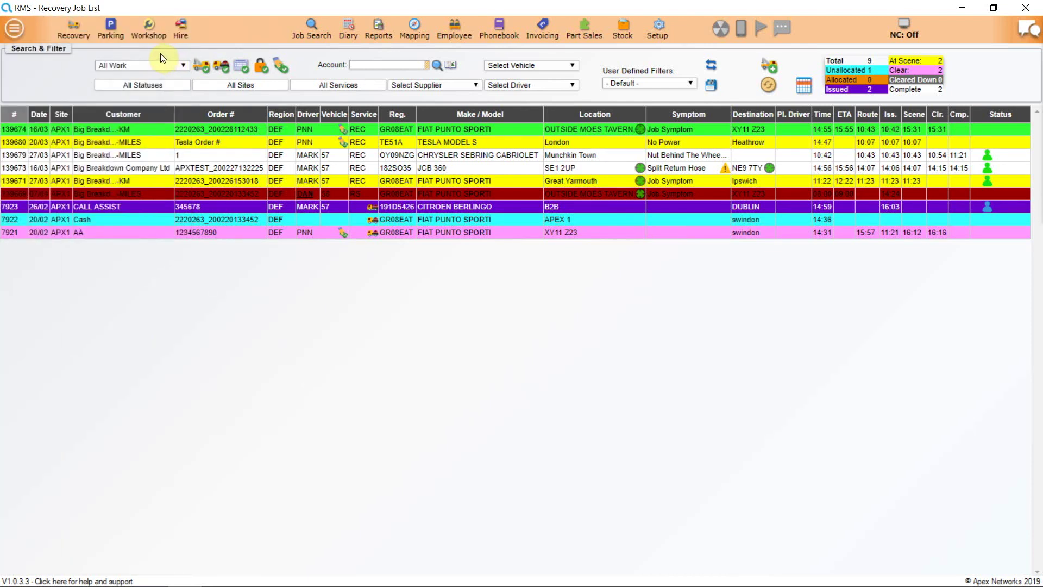
click(84, 33)
mouse_move(144, 35)
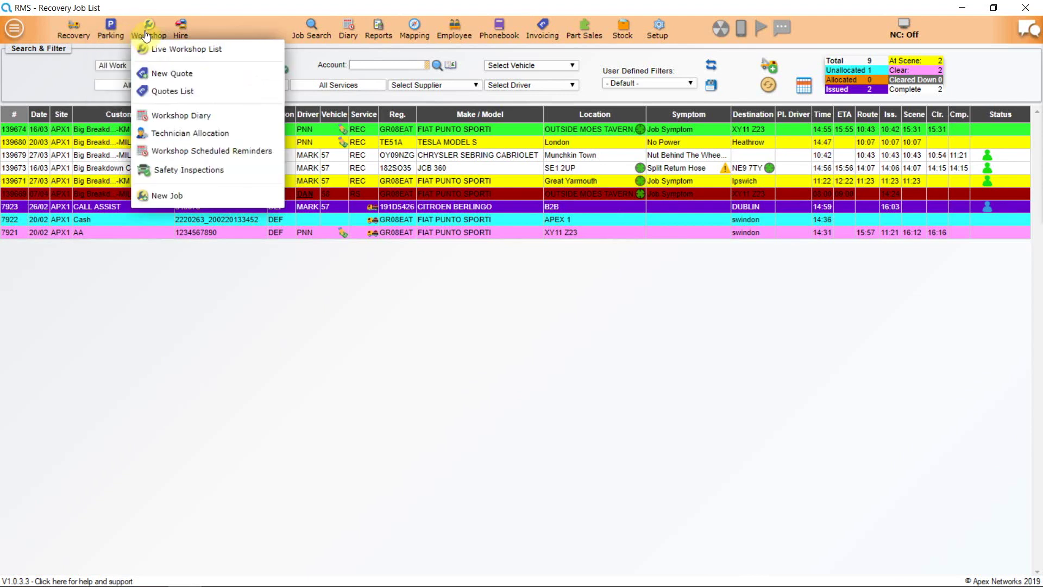
mouse_move(105, 42)
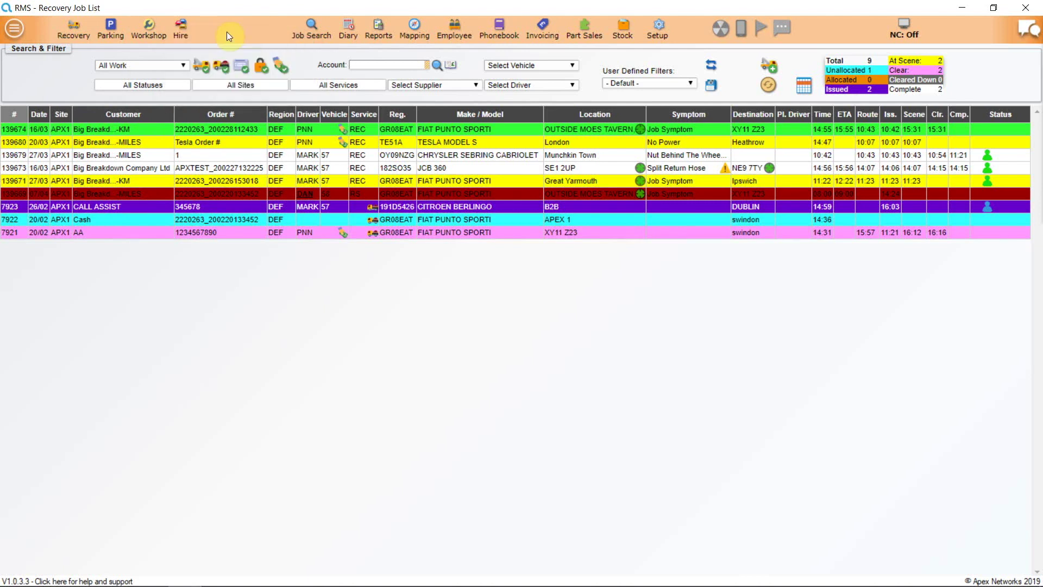
Open Job Search on the Advanced Workshop Labour Search page, focus Labour Text, then close it.
click(313, 29)
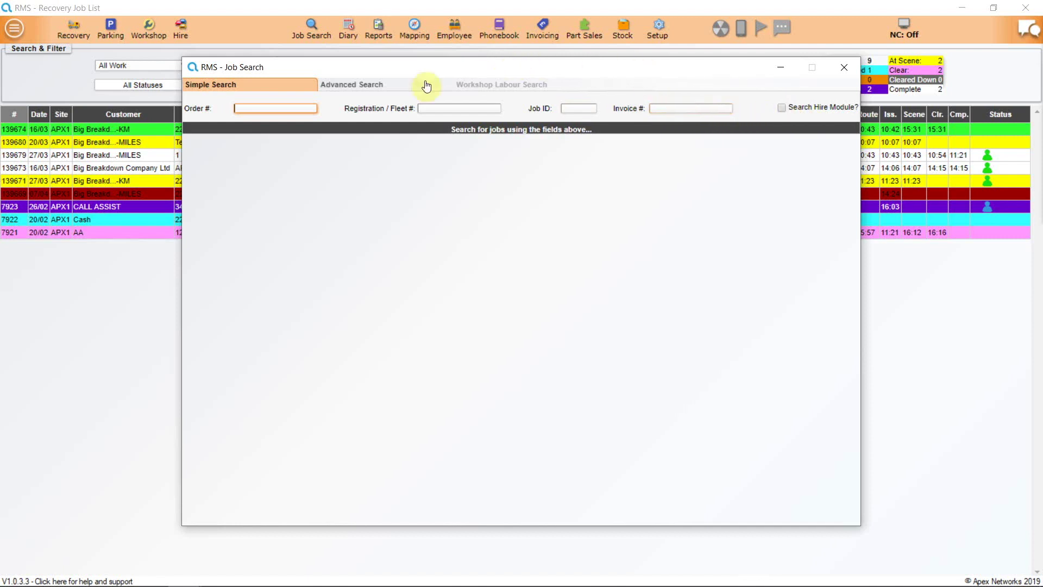
click(365, 91)
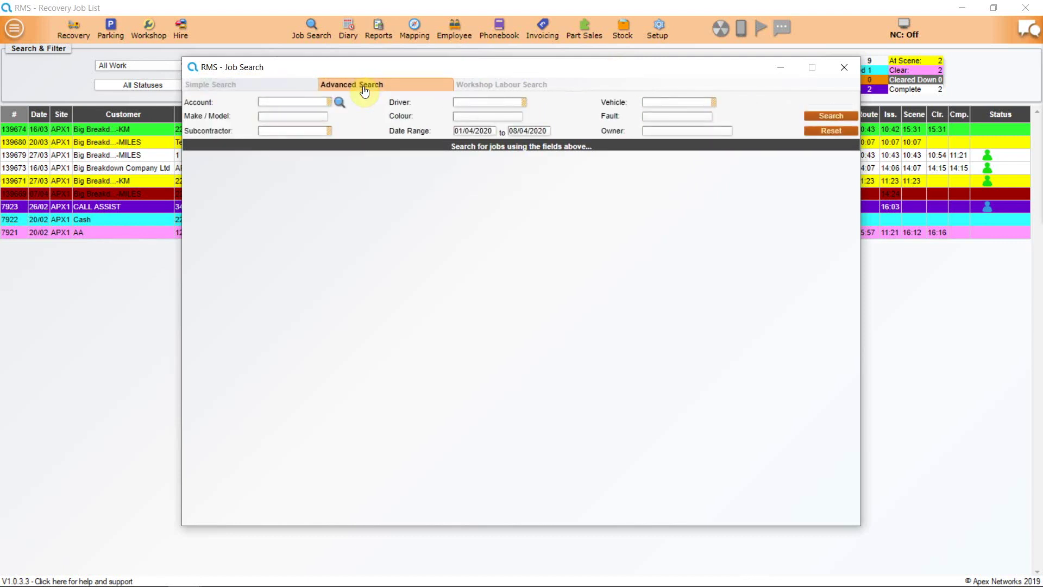
click(502, 88)
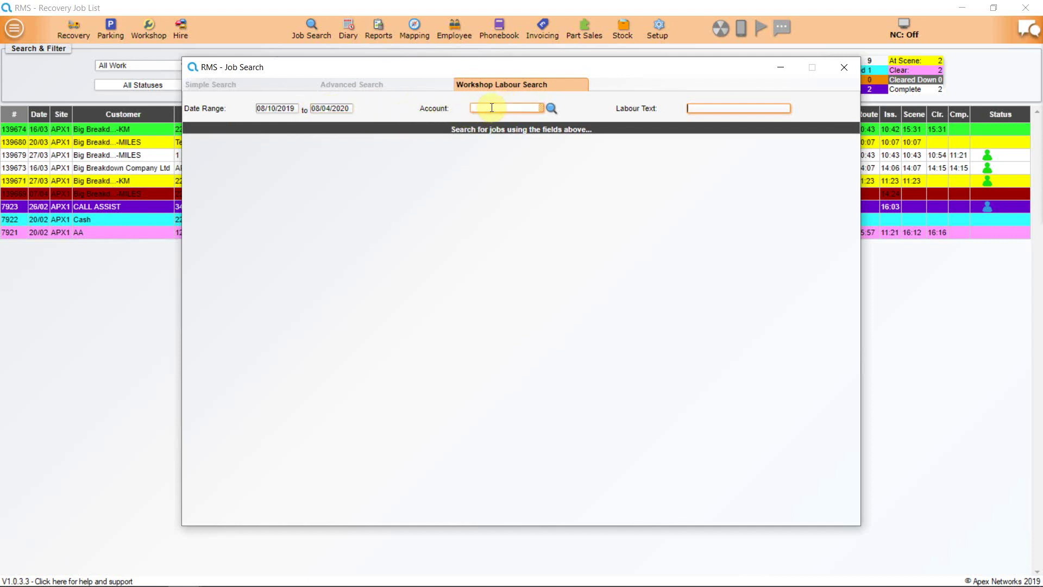
click(696, 106)
click(844, 67)
Open the Recovery Diary, showing no entries for 08/04/2020.
click(345, 34)
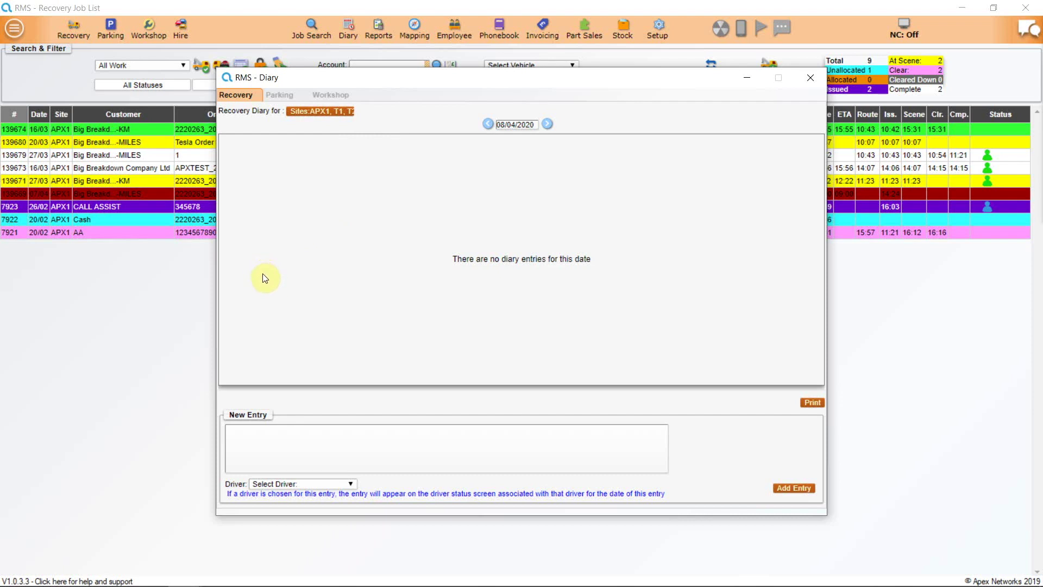
Close the Diary, view the Reports, Mapping, Employee and Invoicing menus, and open the Phone Book.
click(814, 78)
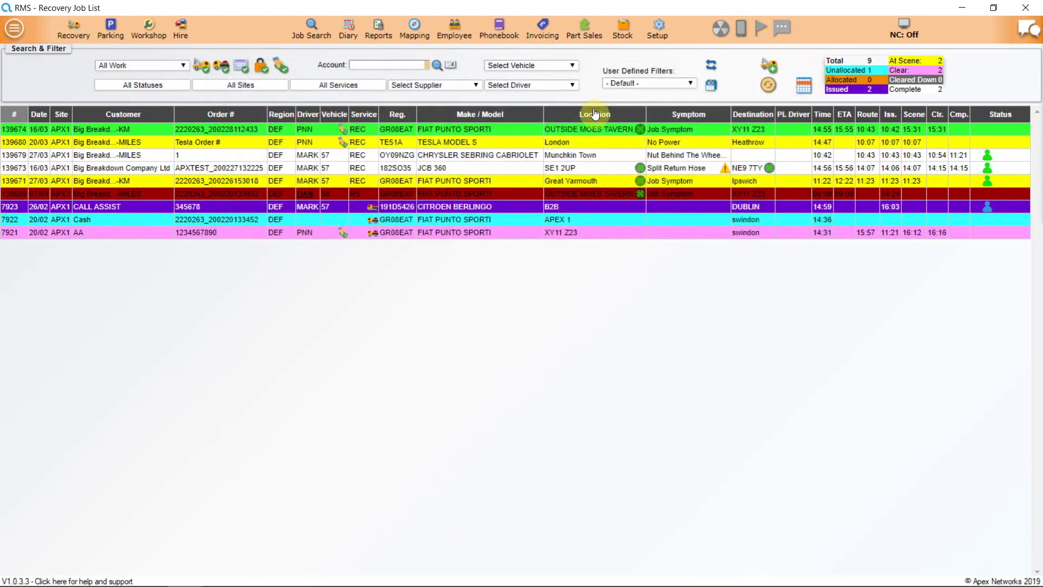
mouse_move(377, 26)
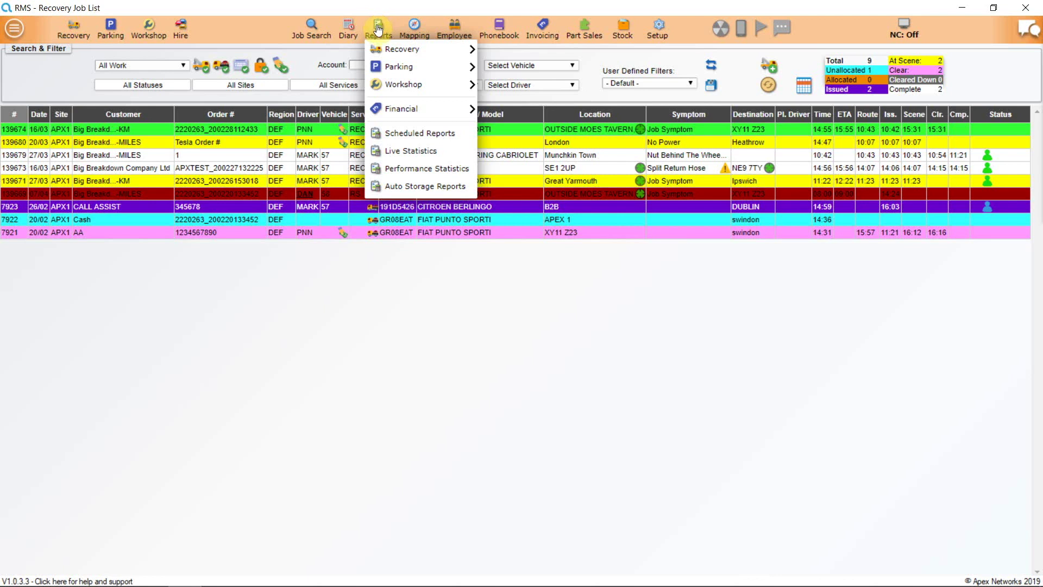
mouse_move(414, 28)
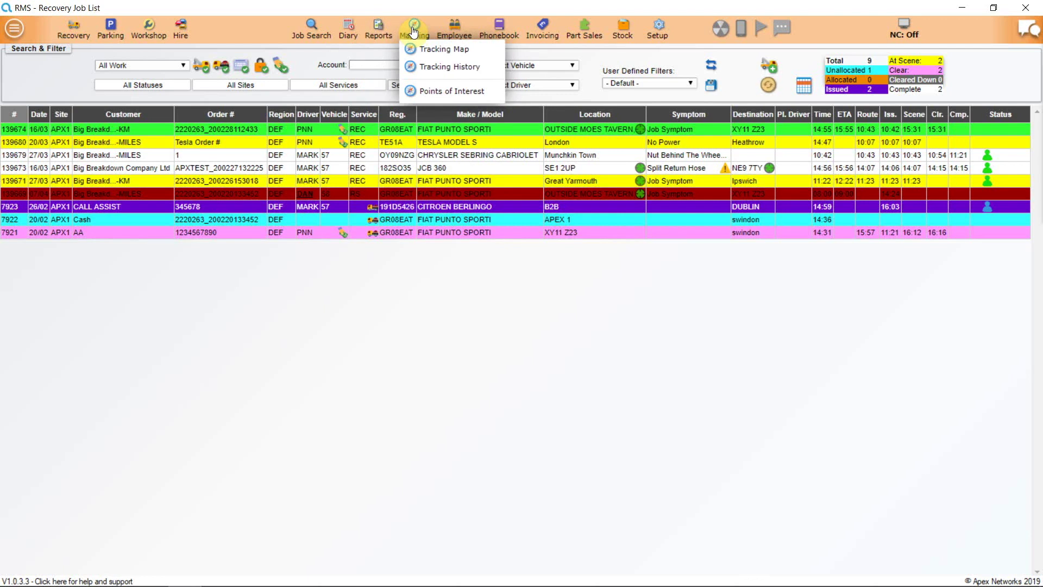
mouse_move(458, 31)
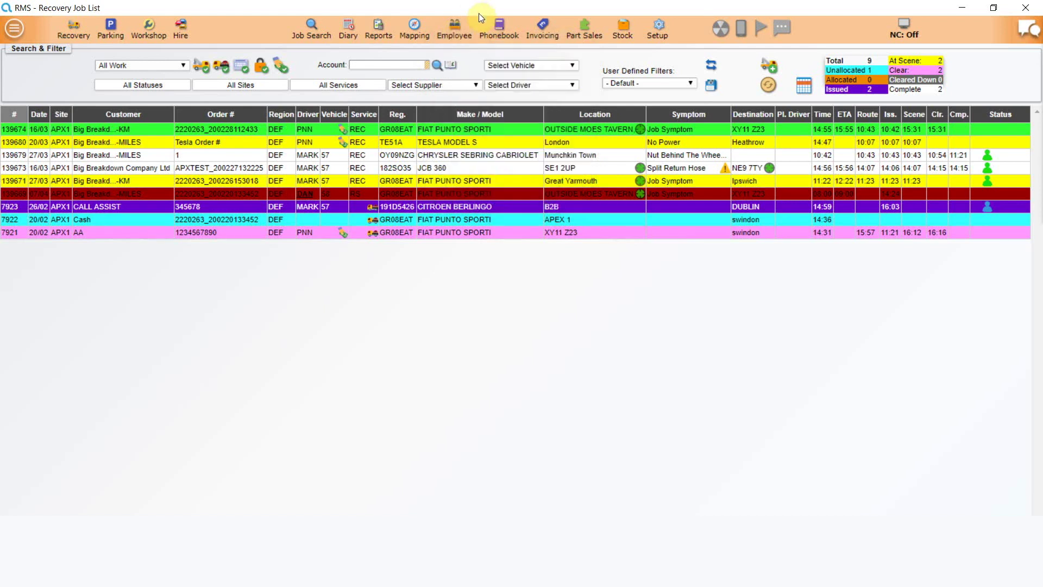
mouse_move(526, 28)
click(500, 30)
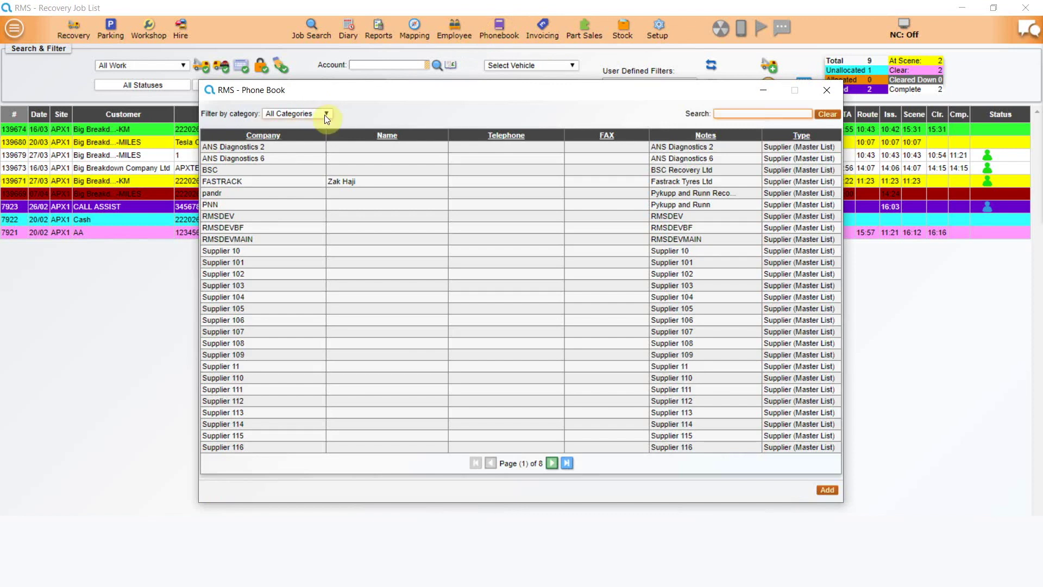
Check Phone Book categories and the Add Entry form, close both without saving, and show Invoicing options.
click(322, 113)
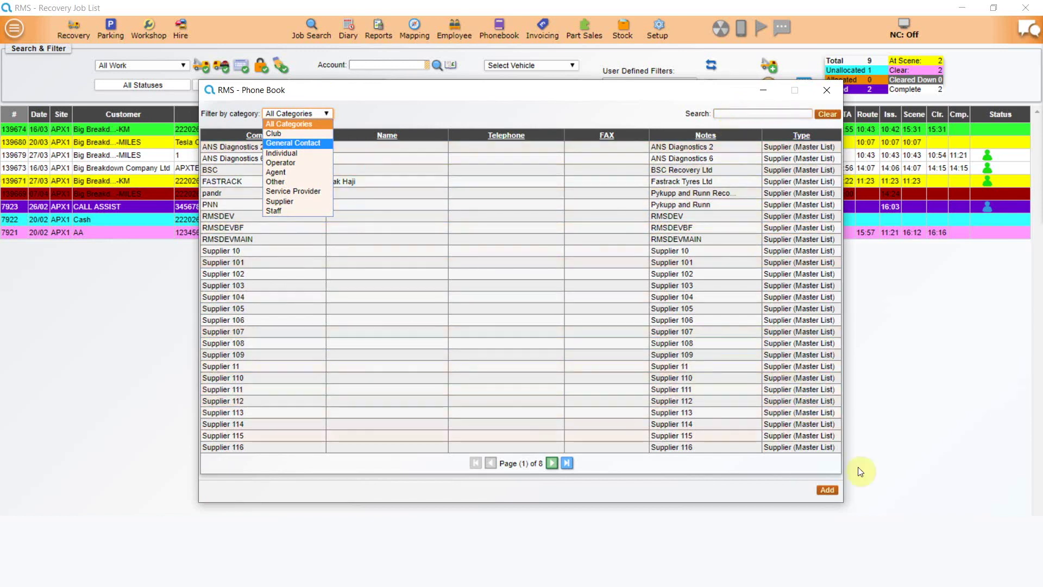
click(827, 490)
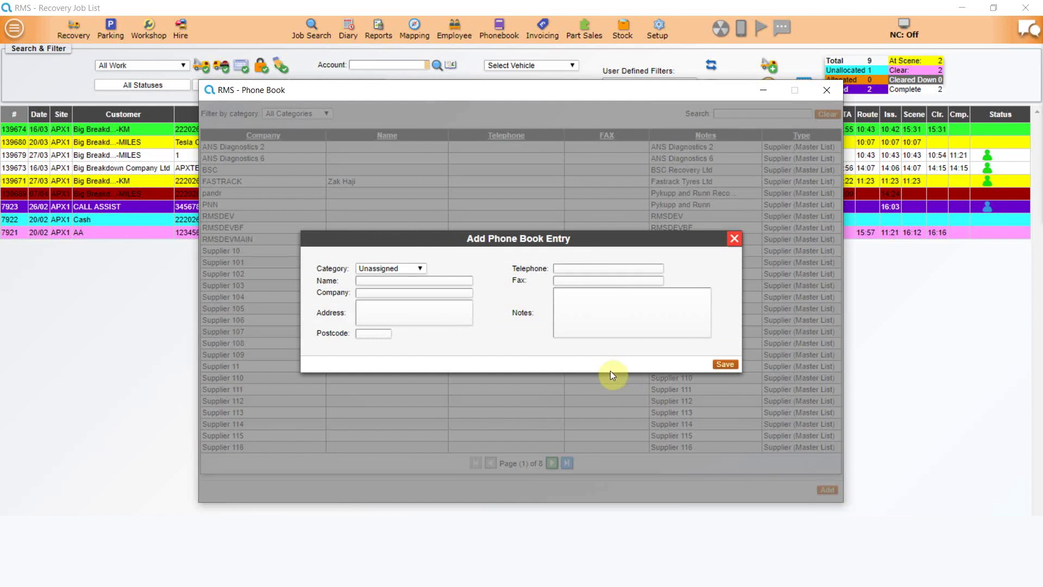
click(734, 238)
click(828, 90)
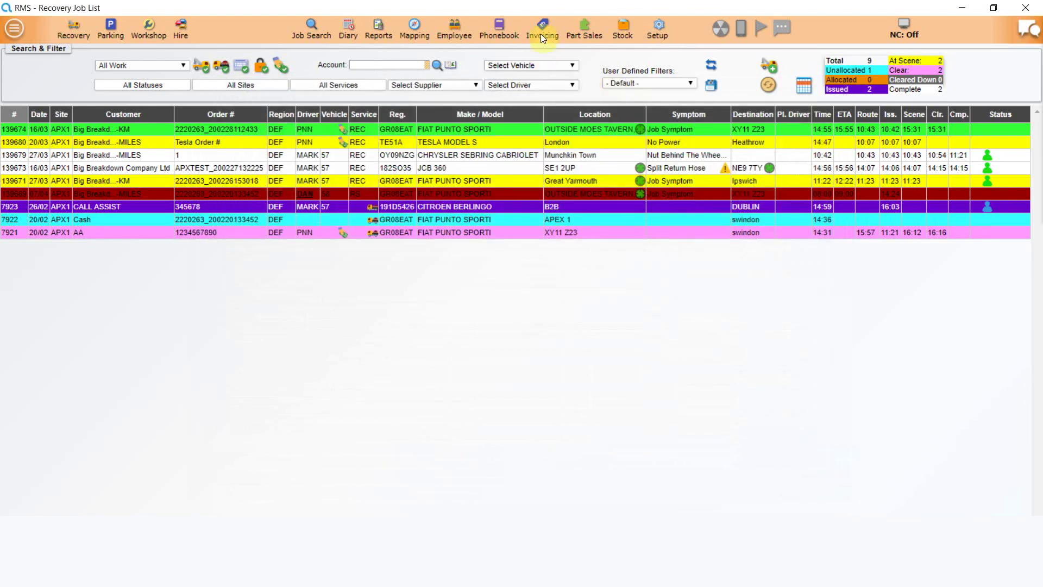
click(543, 30)
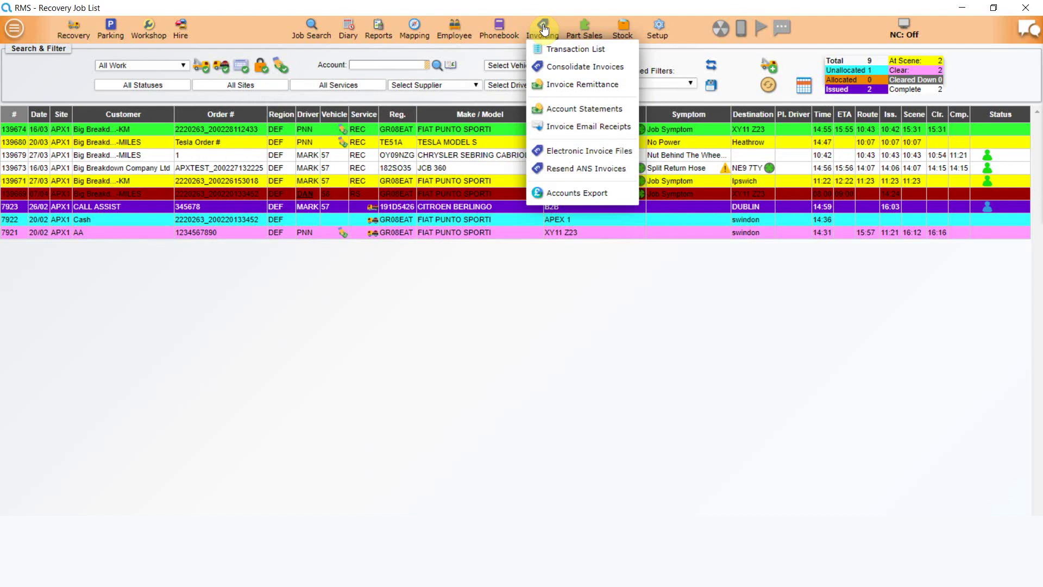
Display the Invoicing, Part Sales, Stock and Setup dropdown menus in turn.
mouse_move(571, 33)
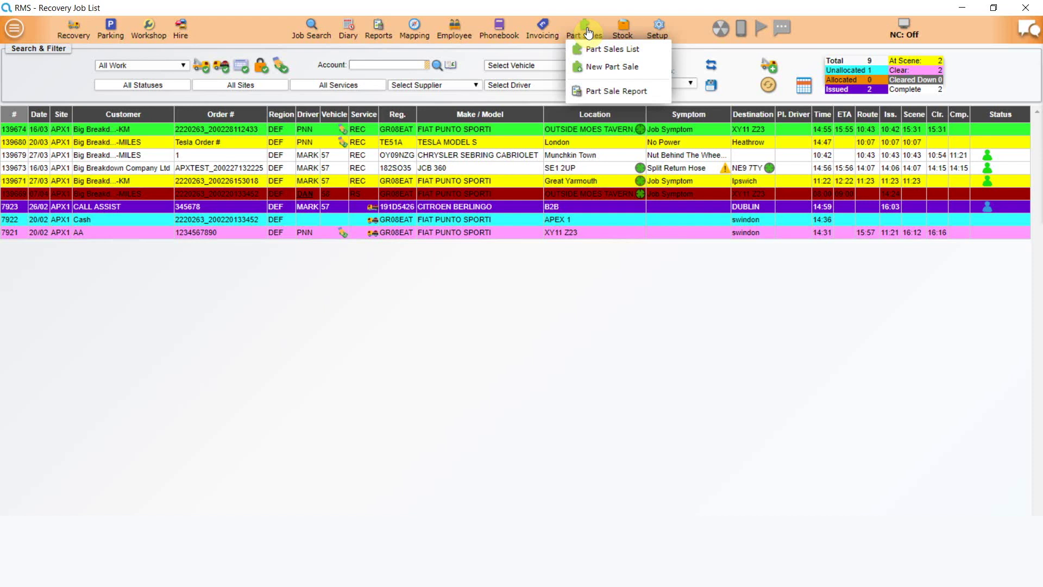
mouse_move(624, 33)
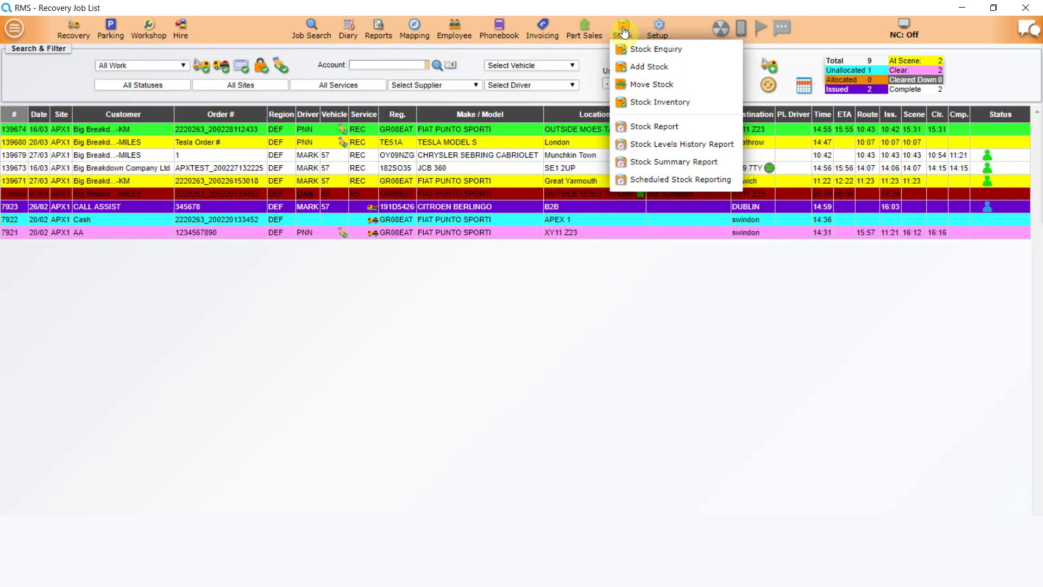
mouse_move(658, 30)
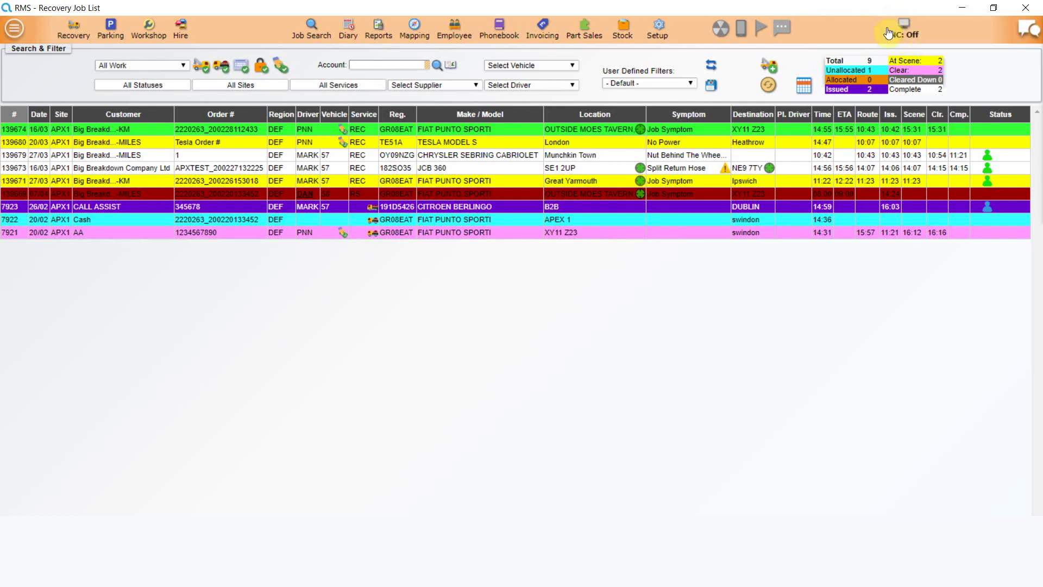
Send a colleague a chat asking whether they spoke with the customer about her Kuga.
click(1028, 31)
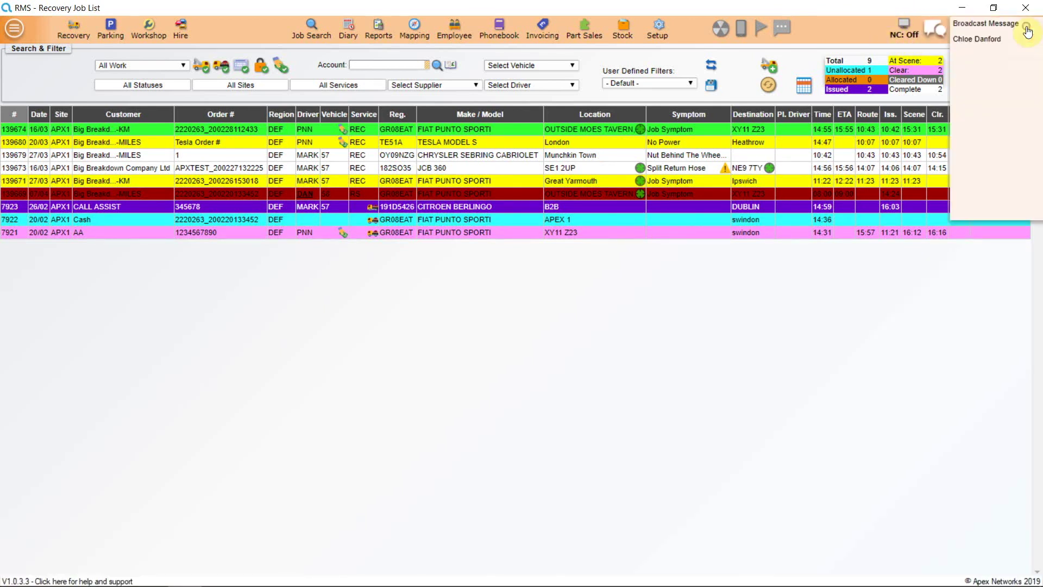
click(982, 43)
text(did you speak with Mrs Read about her Kuga?)
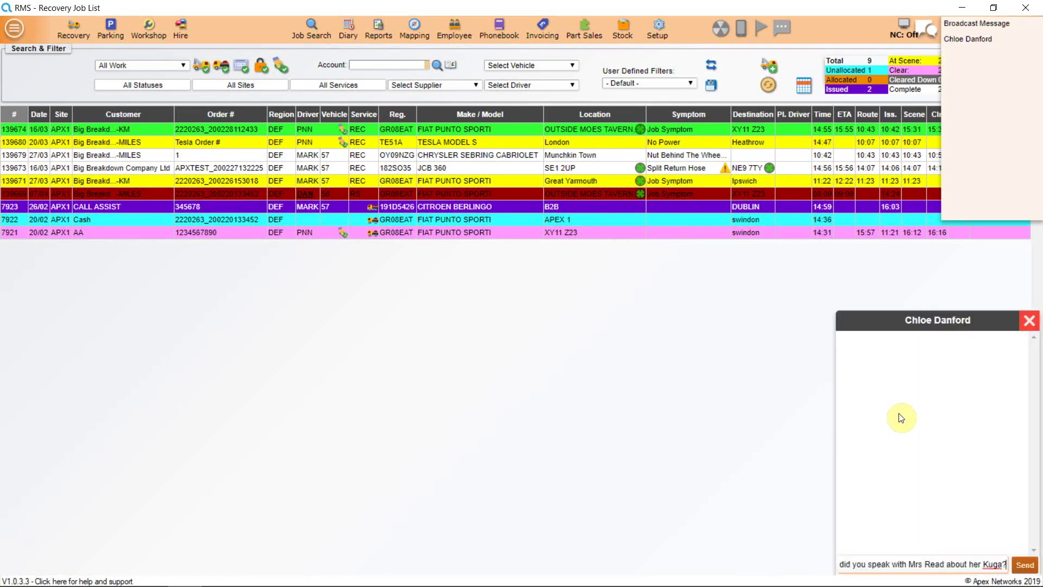
click(1025, 565)
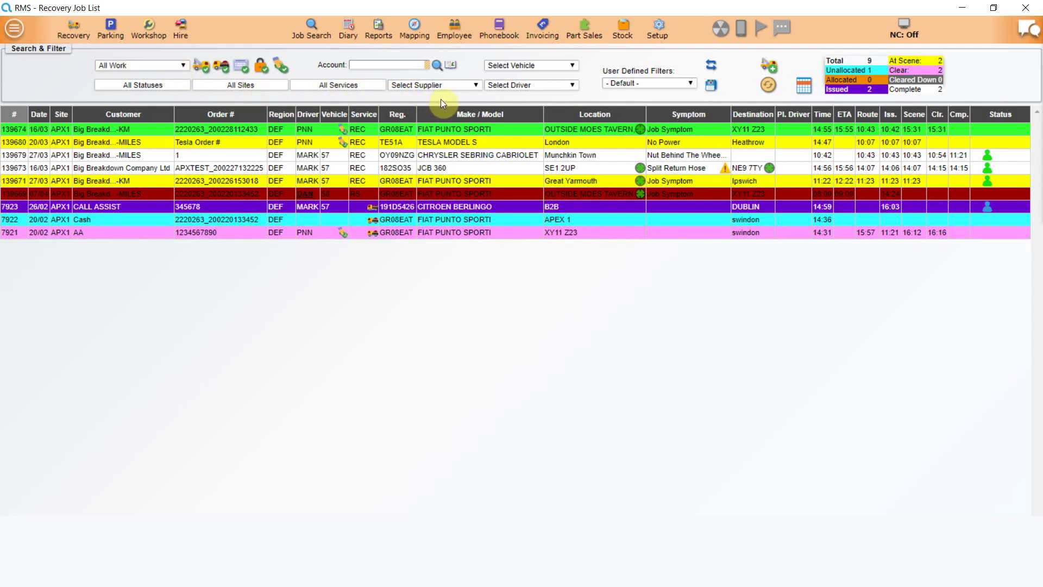
click(713, 87)
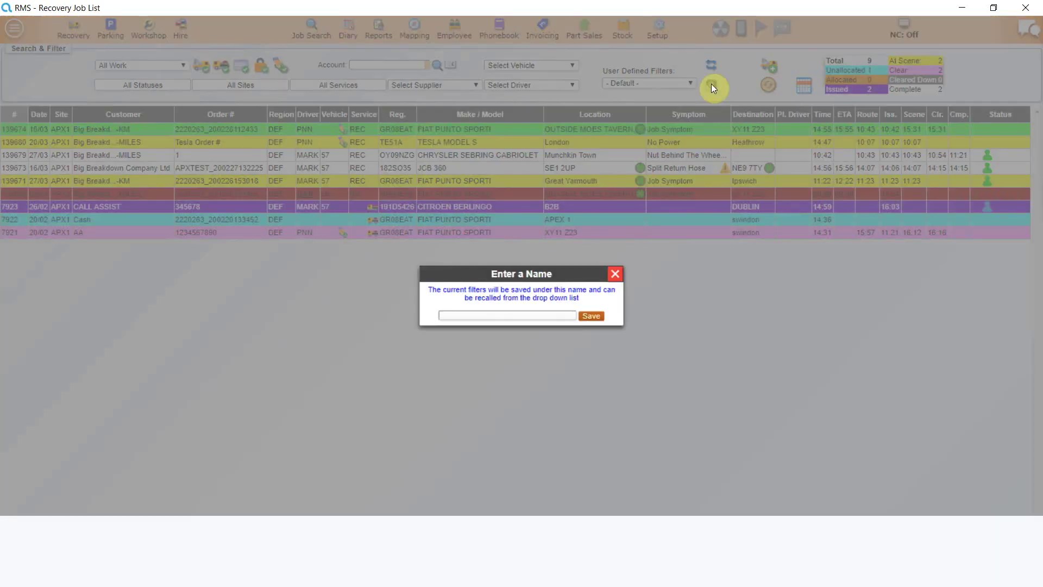
click(616, 274)
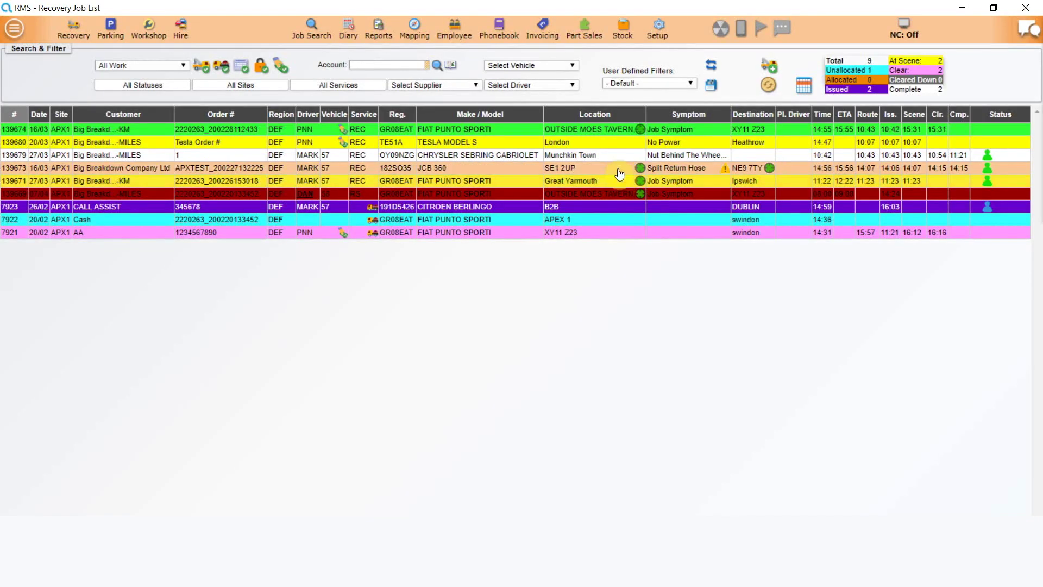
click(691, 85)
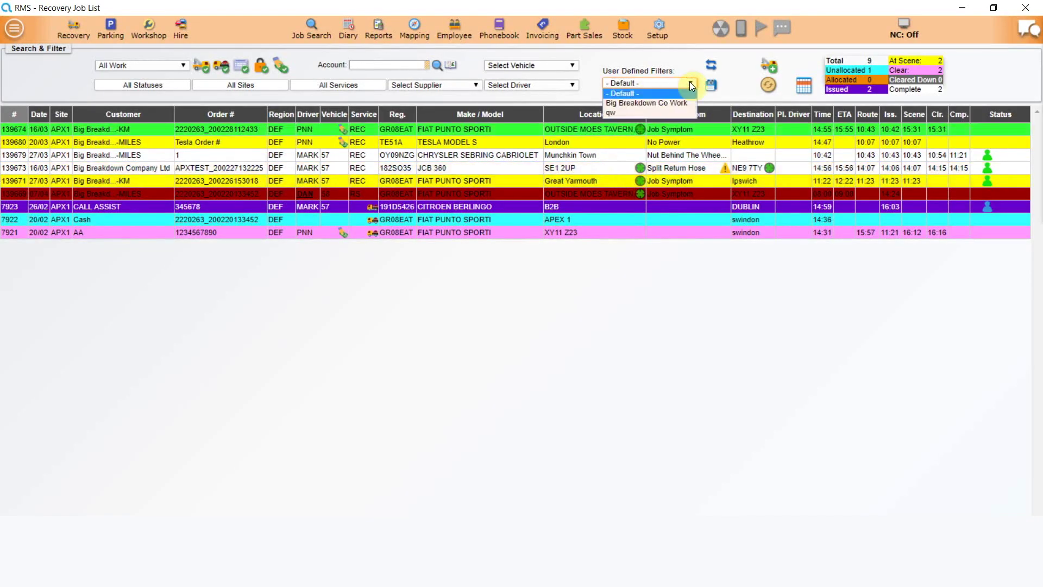
click(690, 85)
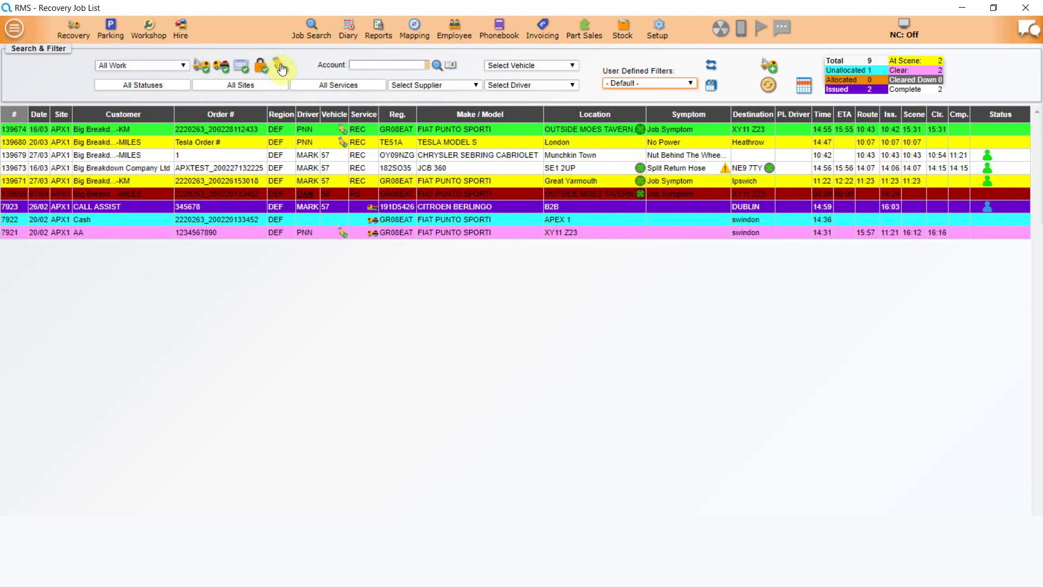
click(279, 67)
click(281, 66)
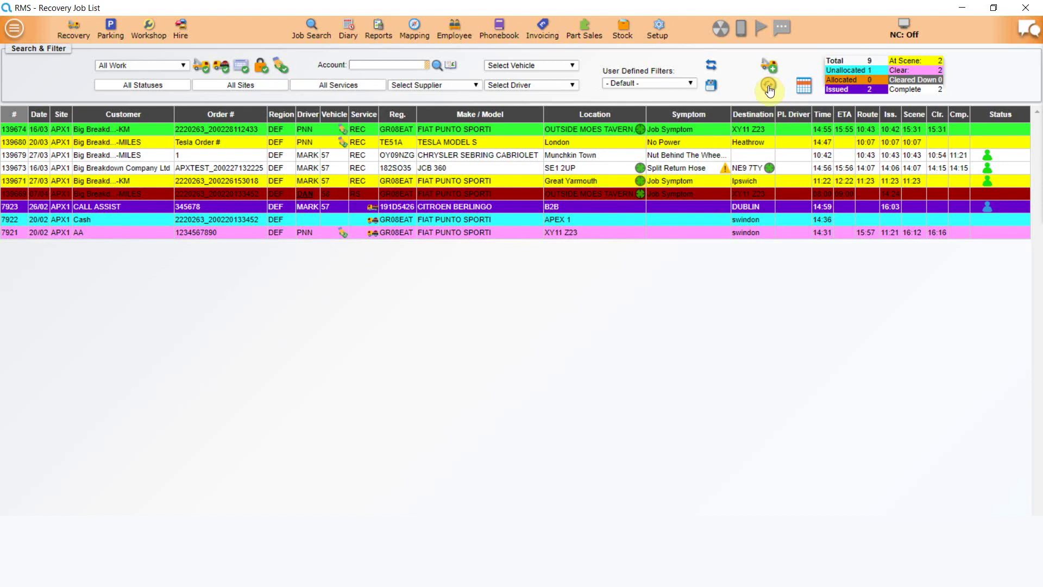
click(803, 89)
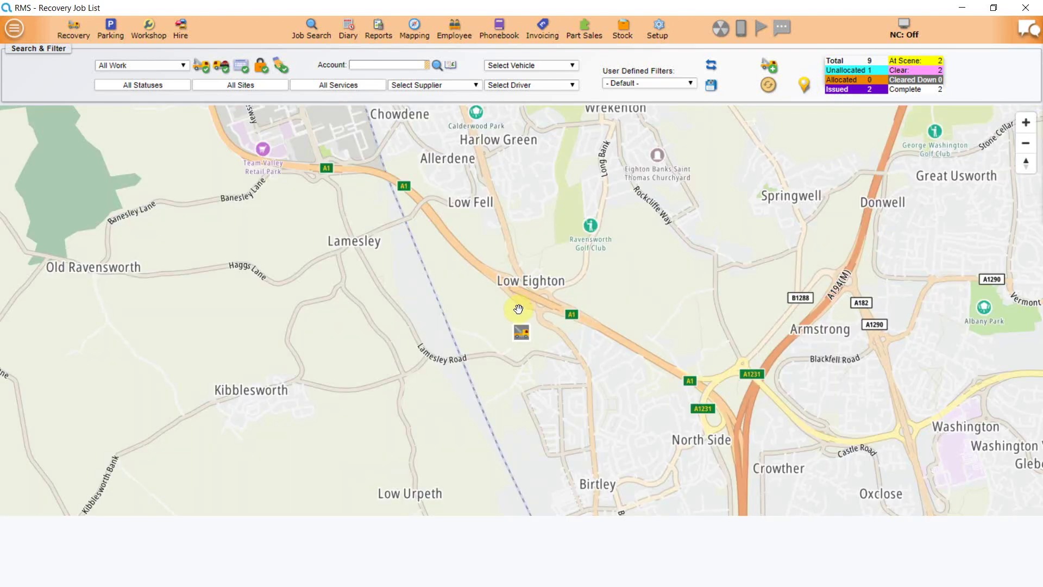
mouse_move(521, 335)
click(805, 86)
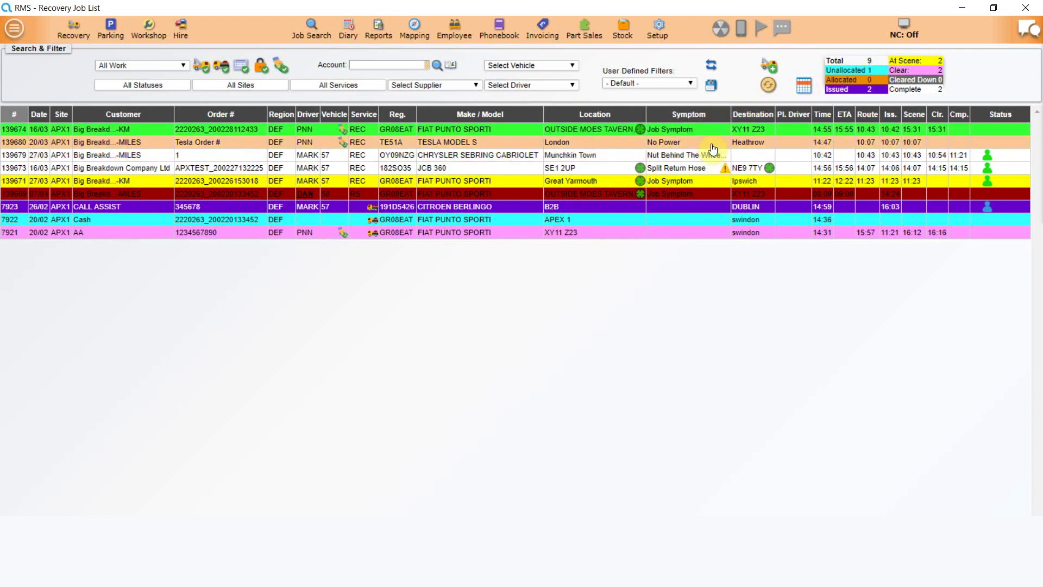
click(698, 198)
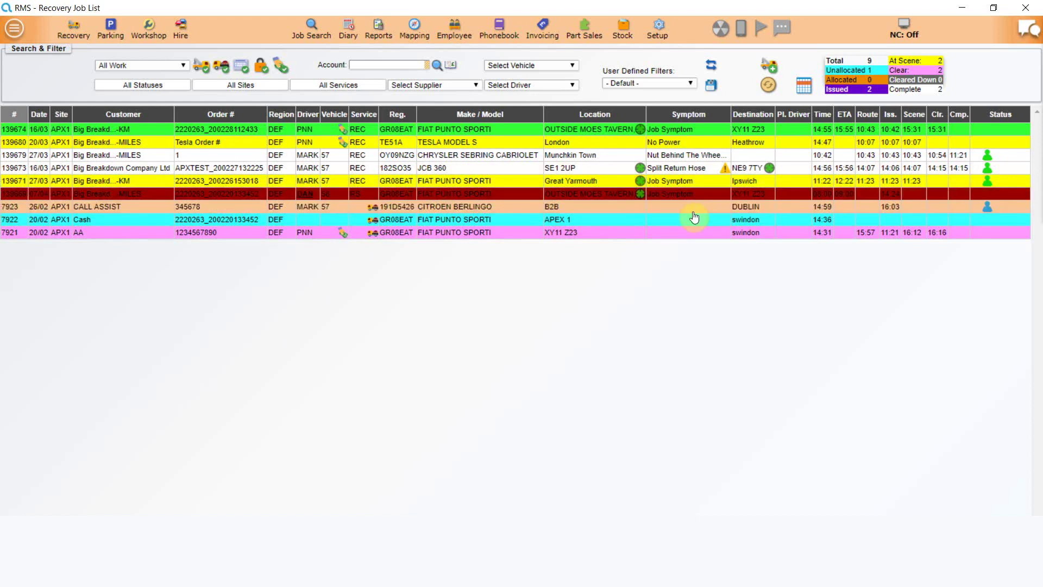